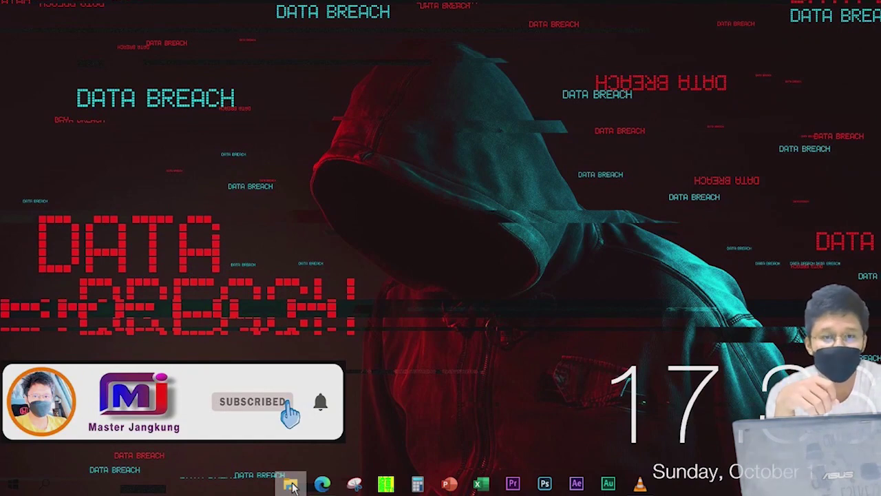
Step: Open the properties of This PC from File Explorer and check the installed RAM
{"action": "left_click", "coordinate": [291, 484]}
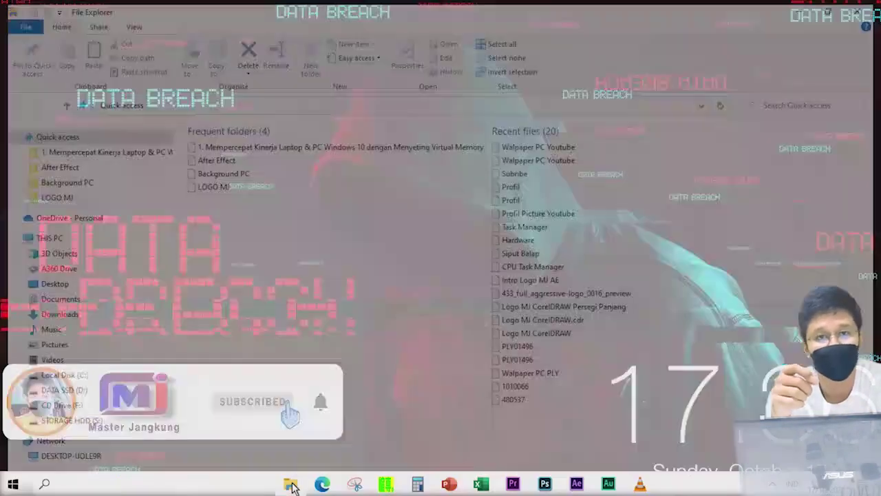
{"action": "left_click", "coordinate": [84, 247]}
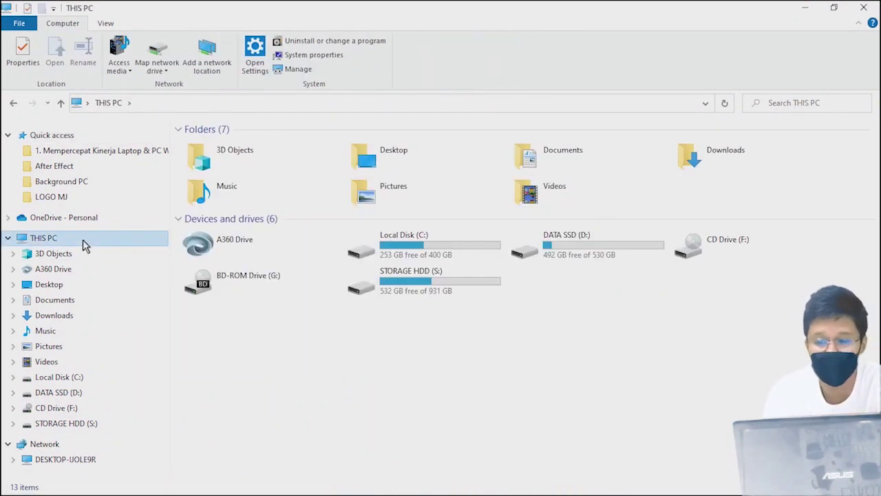
{"action": "right_click", "coordinate": [83, 240]}
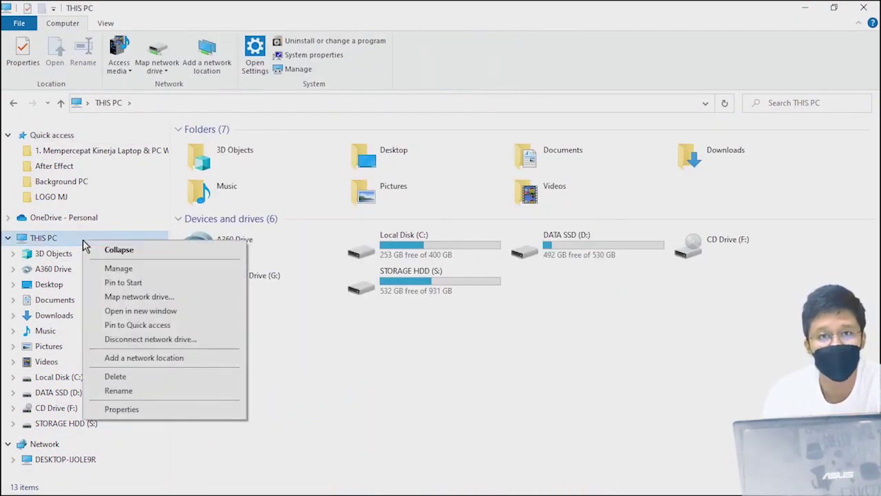
{"action": "left_click", "coordinate": [165, 410]}
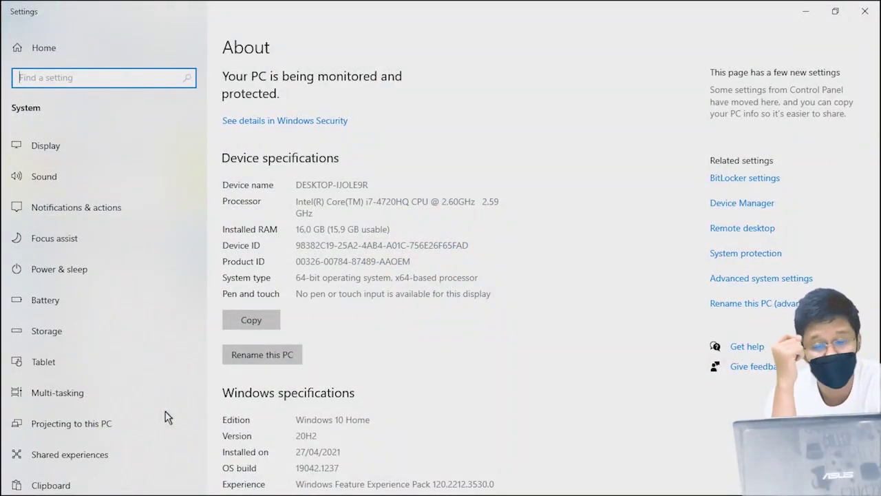
{"action": "left_click", "coordinate": [279, 234]}
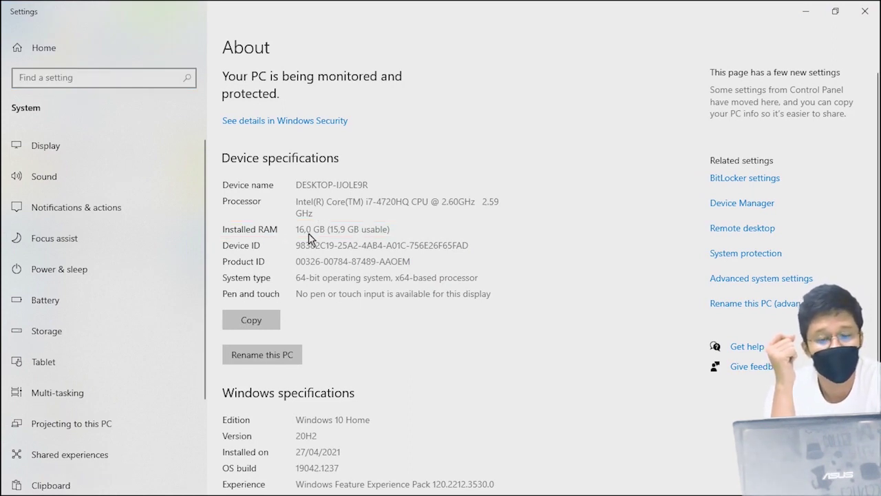
Step: In the advanced performance settings for Virtual Memory, turn off automatic paging file management and choose a custom size for drive C:
{"action": "left_click", "coordinate": [757, 279]}
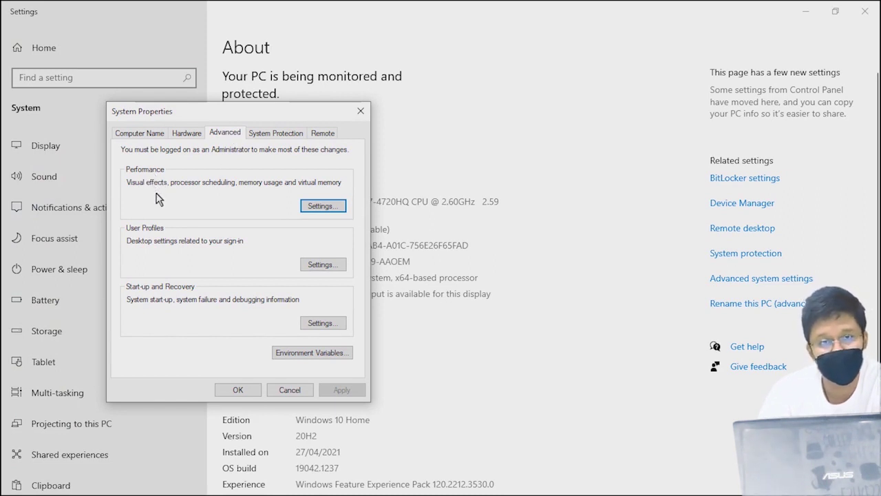
{"action": "left_click", "coordinate": [322, 207]}
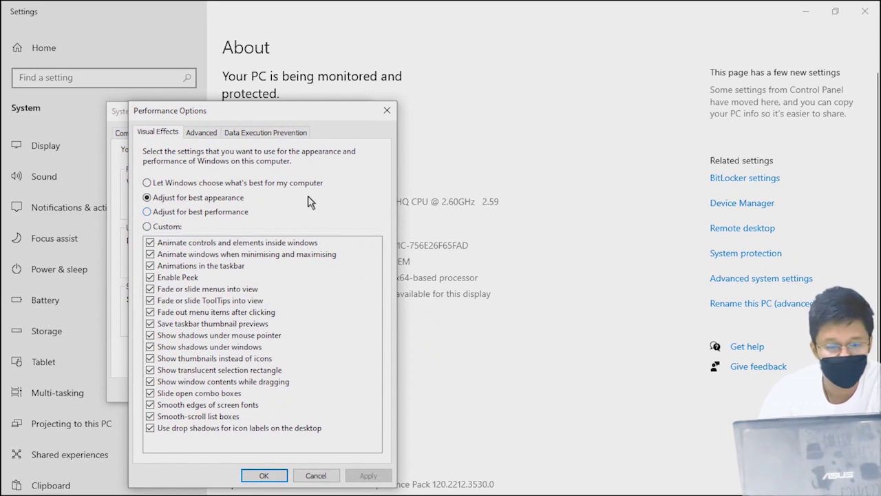
{"action": "left_click", "coordinate": [201, 133]}
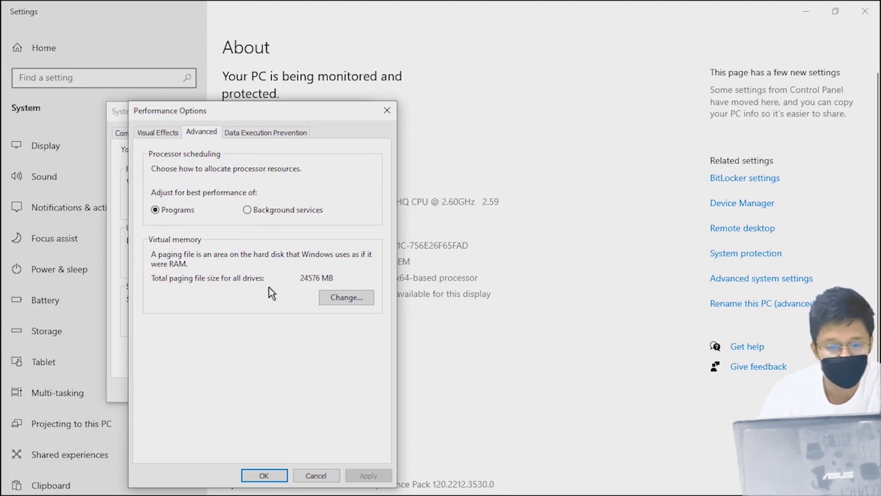
{"action": "left_click", "coordinate": [347, 297]}
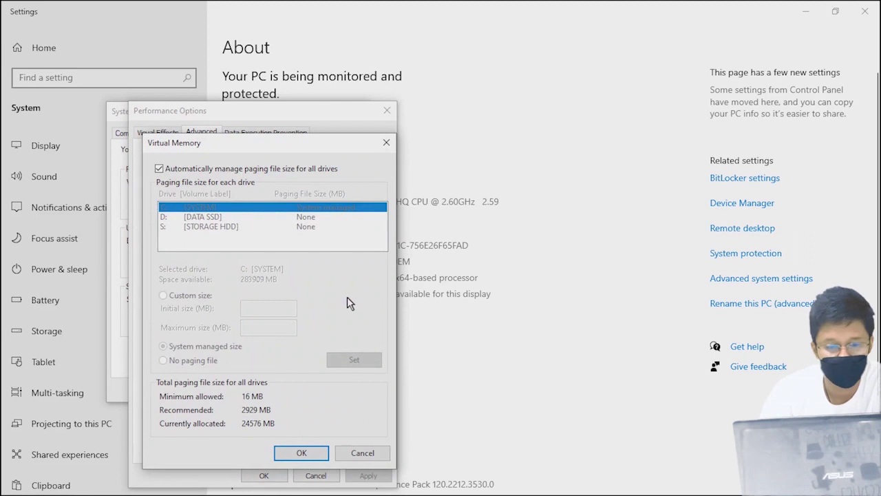
{"action": "left_click", "coordinate": [158, 169]}
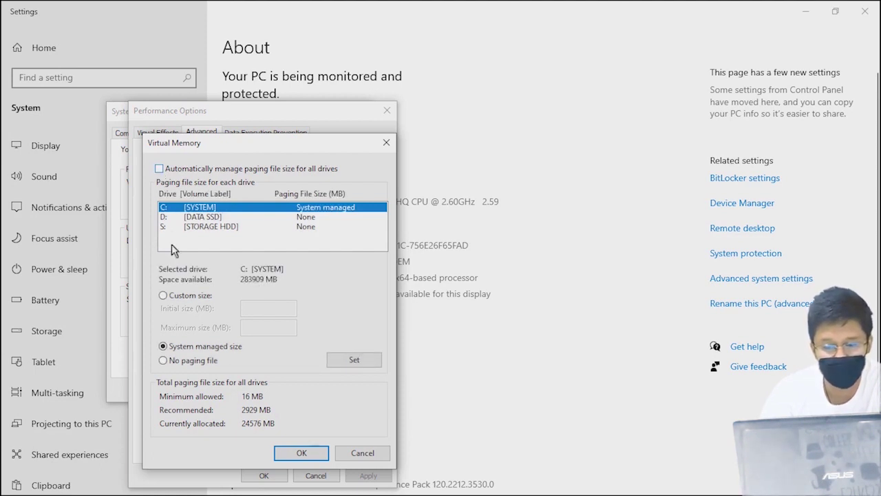
{"action": "left_click", "coordinate": [163, 296]}
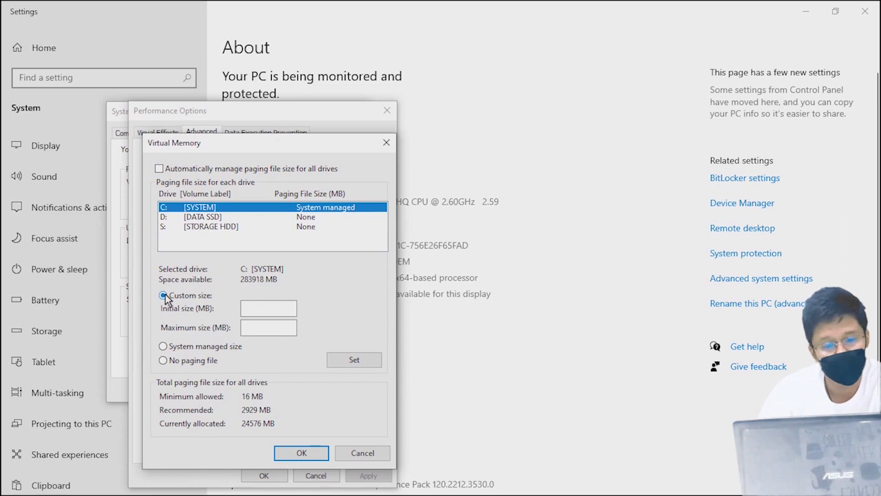
Step: Search Windows for "Kalkulator" and open the Calculator app
{"action": "mouse_move", "coordinate": [51, 490]}
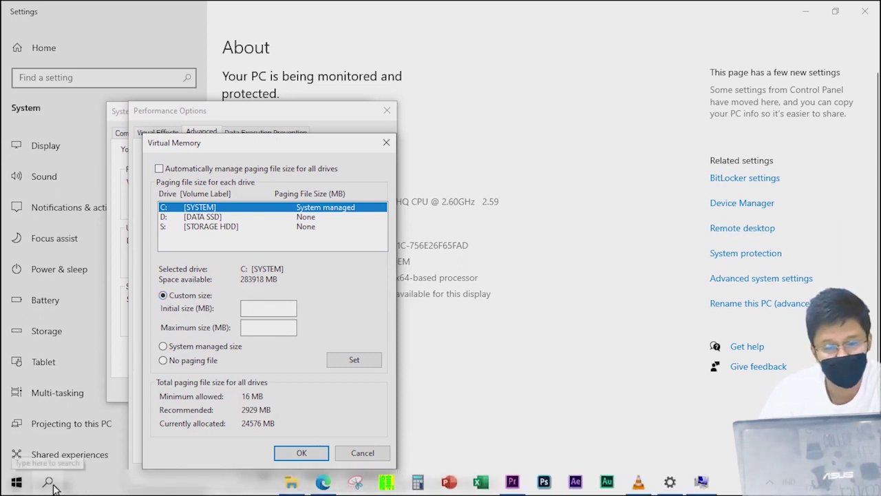
{"action": "left_click", "coordinate": [50, 485]}
{"action": "type", "text": "K"}
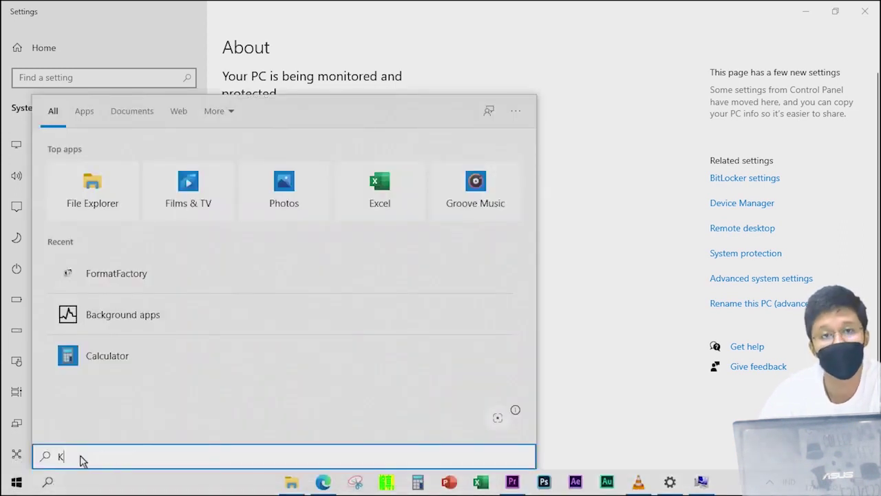
{"action": "type", "text": "alkulator"}
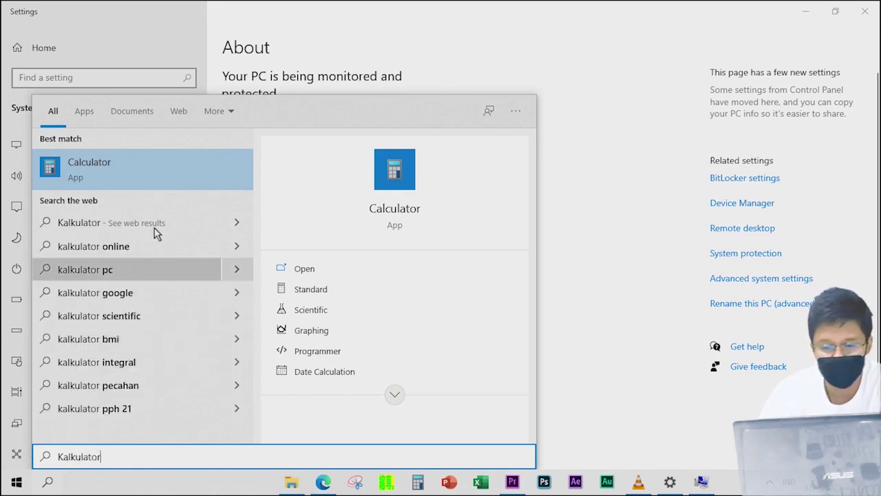
{"action": "left_click", "coordinate": [159, 185]}
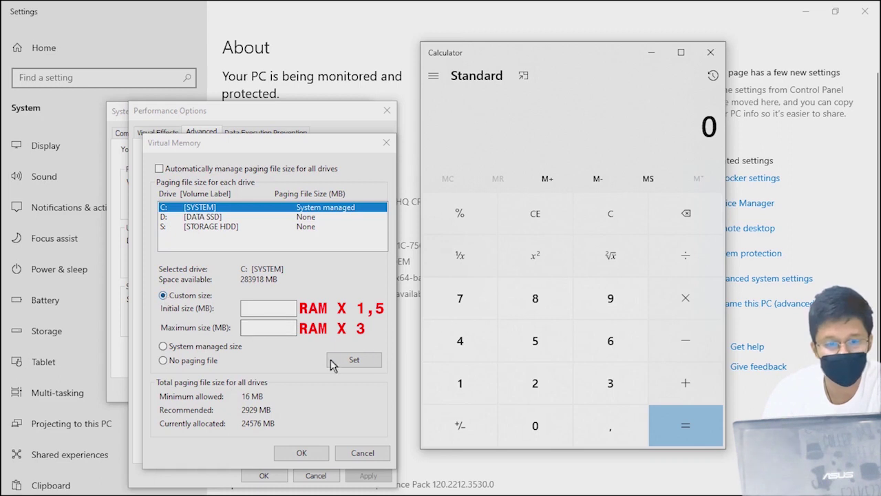
Step: Calculate 16 × 1000 to convert the installed RAM from GB to MB
{"action": "left_click", "coordinate": [459, 386]}
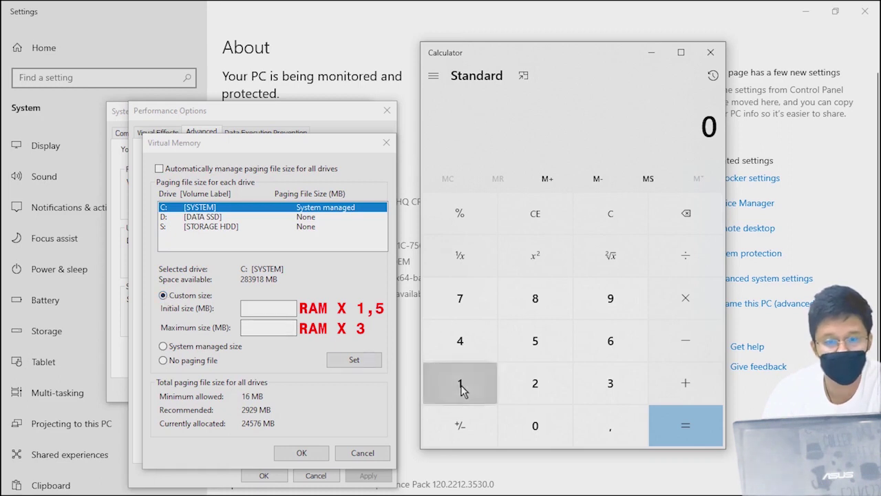
{"action": "left_click", "coordinate": [610, 353]}
{"action": "left_click", "coordinate": [686, 302]}
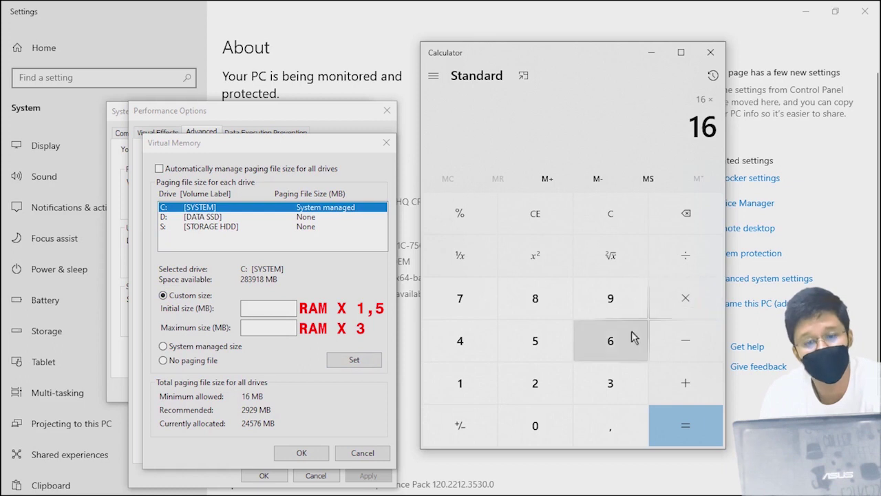
{"action": "left_click", "coordinate": [468, 390]}
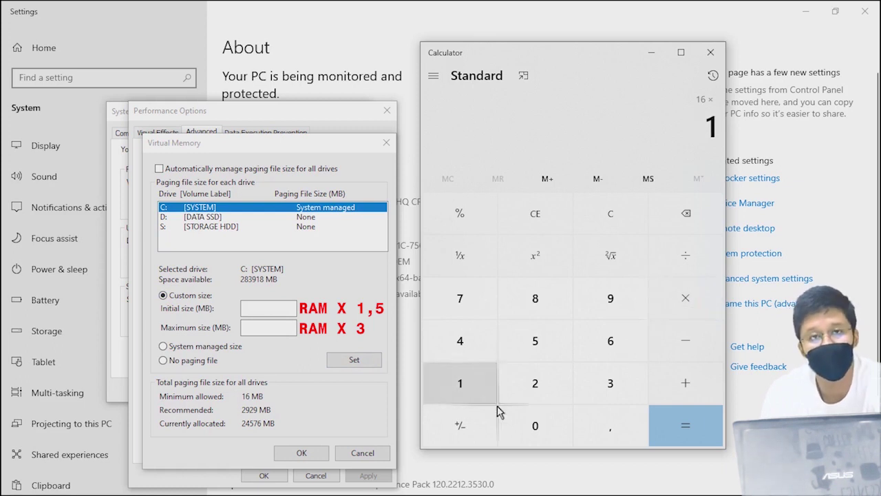
{"action": "left_click", "coordinate": [533, 427]}
{"action": "left_click", "coordinate": [534, 426]}
{"action": "left_click", "coordinate": [533, 426]}
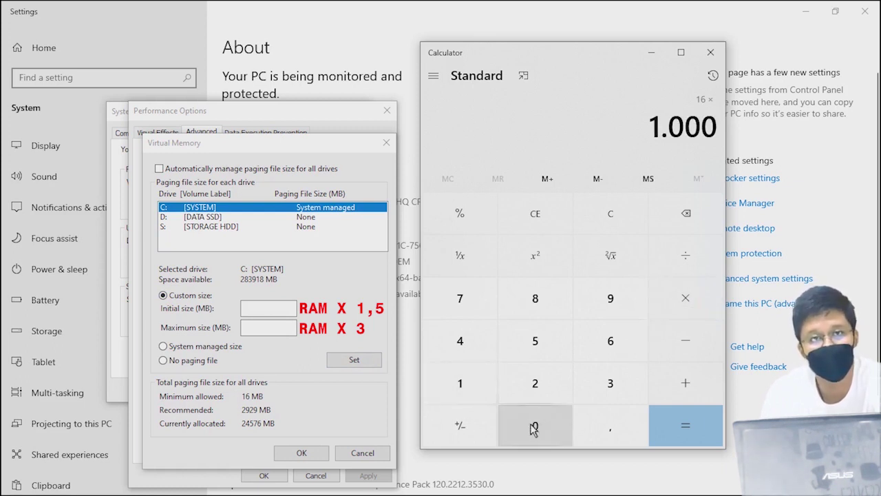
{"action": "left_click", "coordinate": [685, 429]}
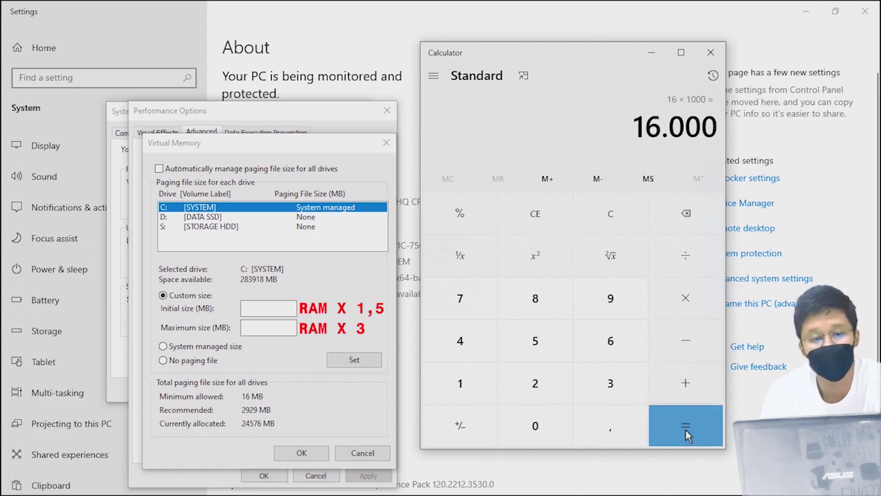
Step: Multiply the converted RAM size by 1.5 to get the initial paging file size
{"action": "left_click", "coordinate": [685, 302]}
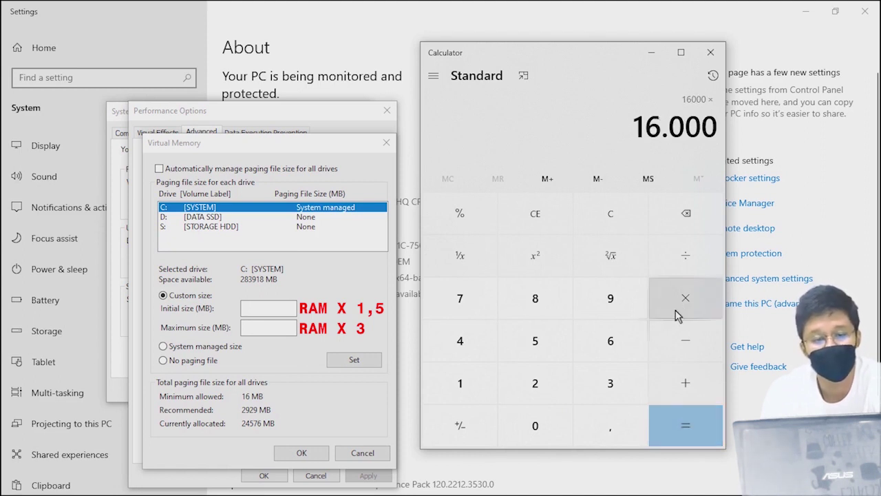
{"action": "left_click", "coordinate": [463, 389]}
{"action": "left_click", "coordinate": [597, 432]}
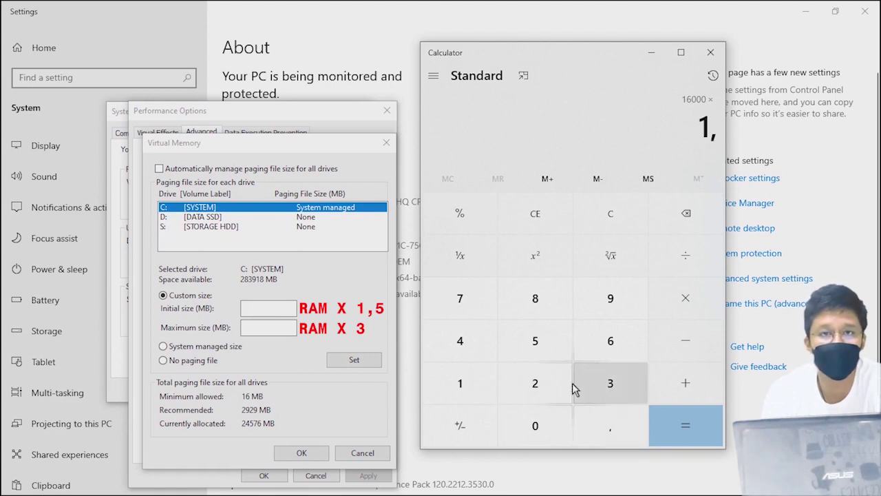
{"action": "left_click", "coordinate": [537, 342]}
{"action": "left_click", "coordinate": [685, 432]}
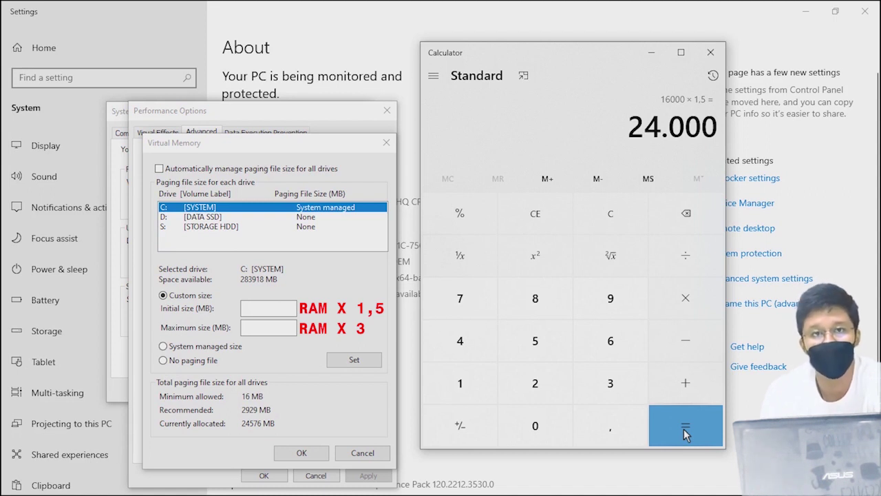
Step: Set the initial paging file size for drive C: to 24000 MB
{"action": "left_click", "coordinate": [268, 311]}
{"action": "type", "text": "24"}
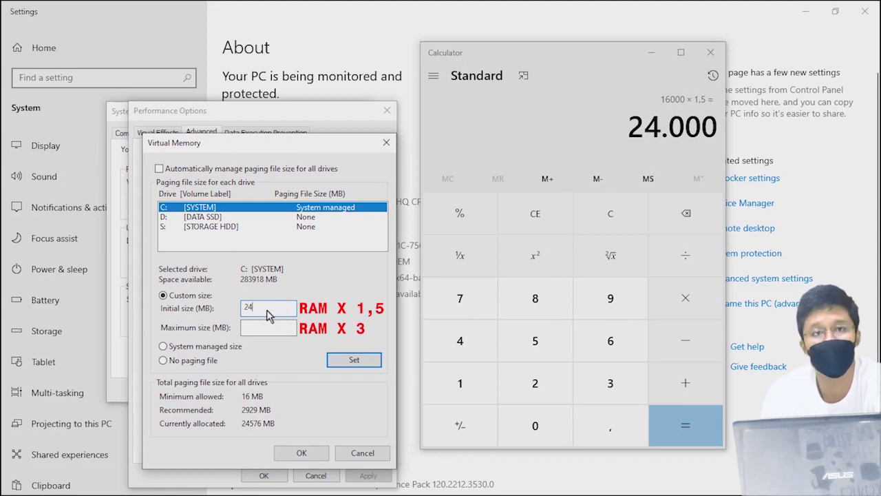
{"action": "type", "text": "0"}
{"action": "type", "text": "00"}
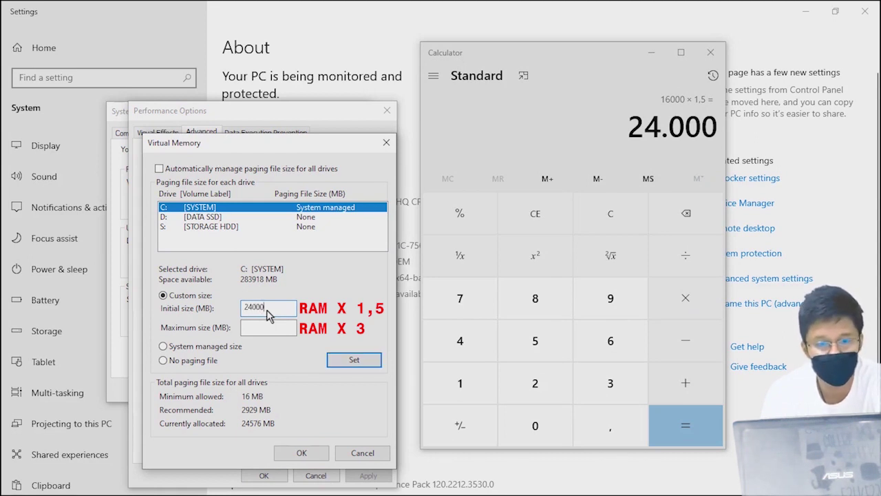
Step: Clear the calculator and recalculate the RAM size in MB as 16 × 1000
{"action": "left_click", "coordinate": [258, 329]}
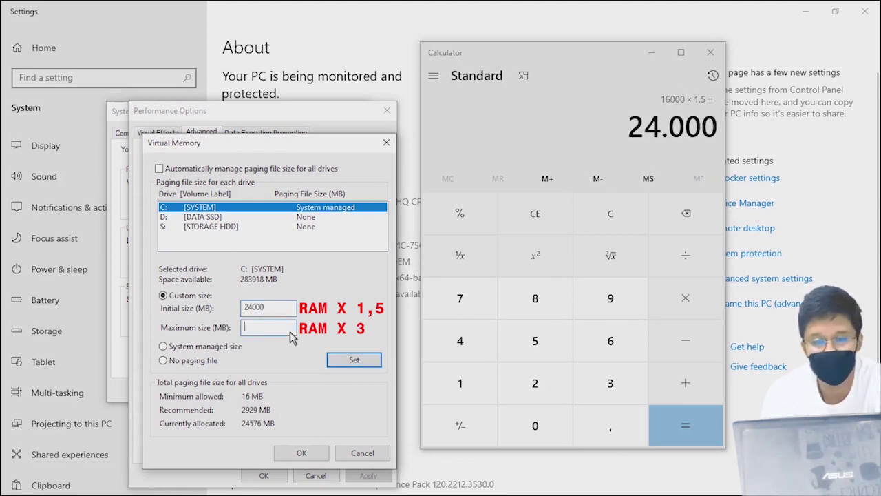
{"action": "key", "text": "alt+Tab"}
{"action": "key", "text": "Escape"}
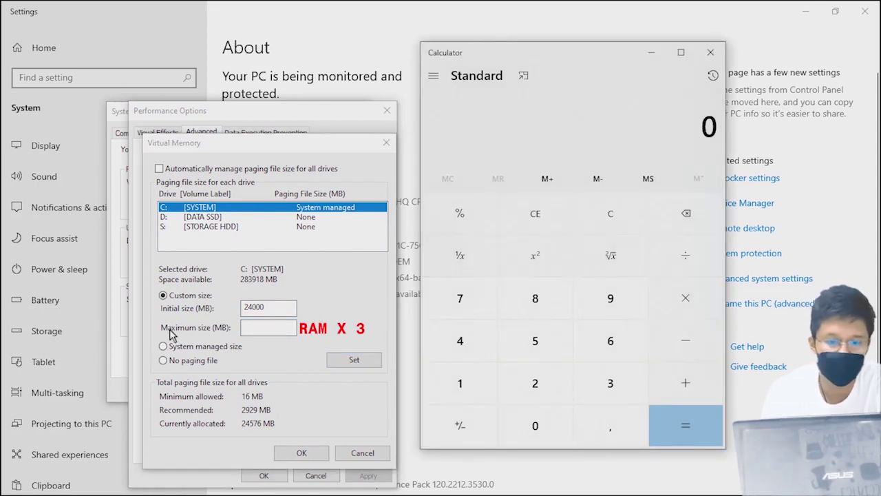
{"action": "left_click", "coordinate": [253, 331]}
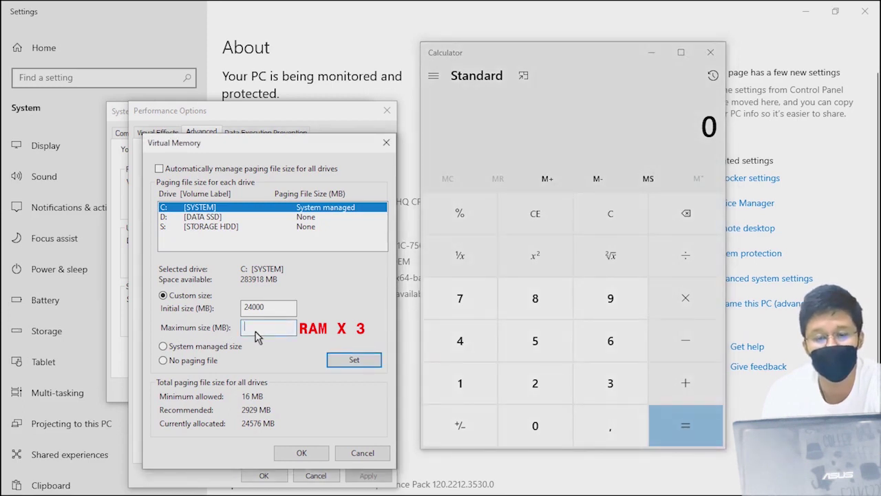
{"action": "left_click", "coordinate": [481, 384]}
{"action": "left_click", "coordinate": [605, 341]}
{"action": "left_click", "coordinate": [685, 299]}
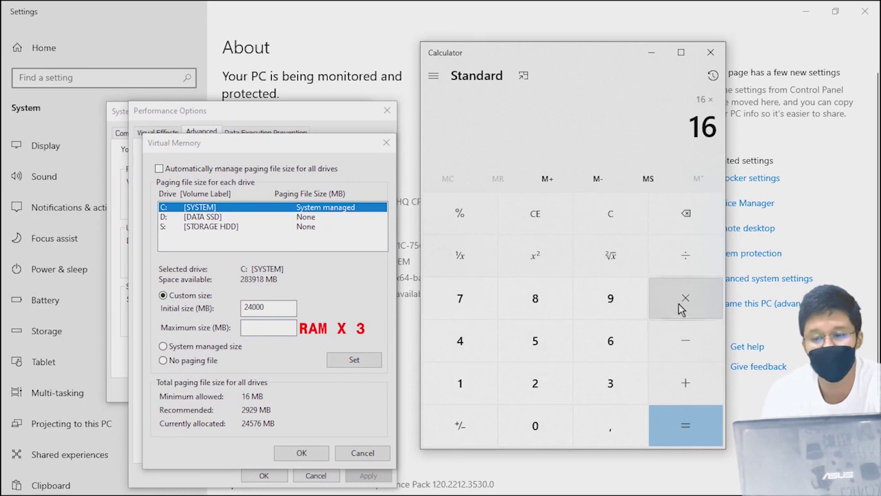
{"action": "left_click", "coordinate": [490, 391]}
{"action": "triple_click", "coordinate": [547, 430]}
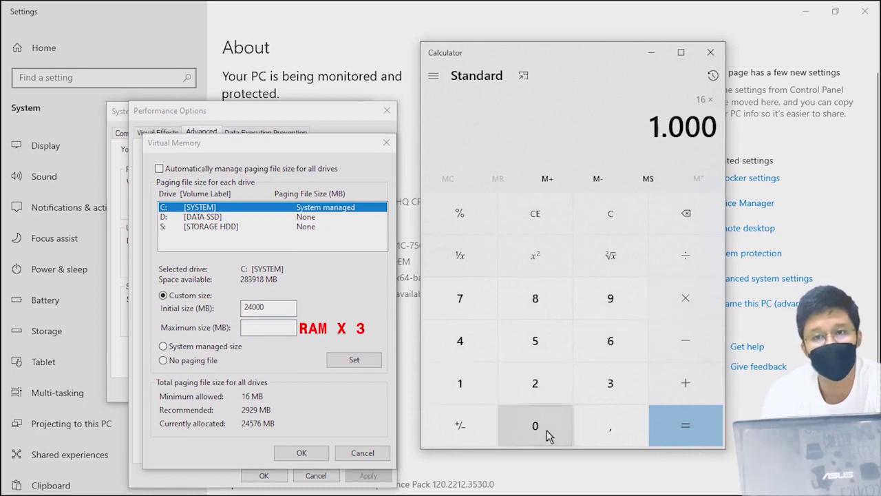
{"action": "left_click", "coordinate": [679, 428]}
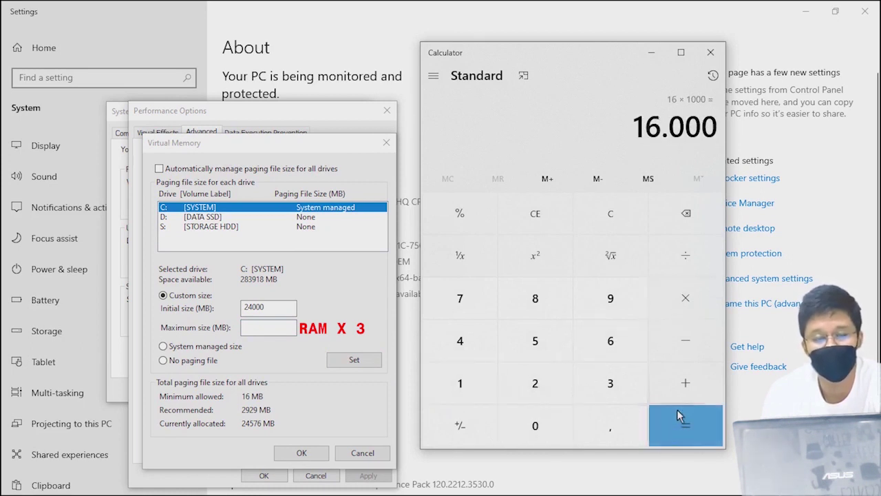
Step: Multiply the RAM size in MB by 3 to get the maximum paging file size
{"action": "left_click", "coordinate": [686, 301]}
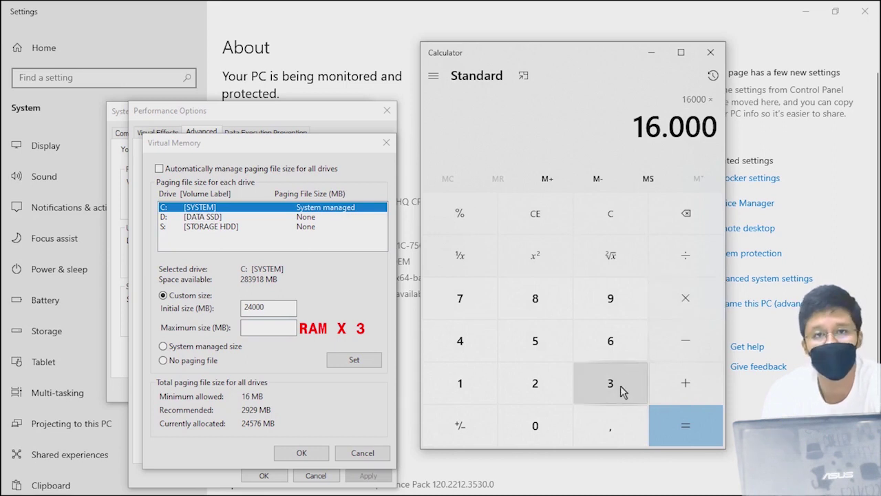
{"action": "left_click", "coordinate": [622, 389]}
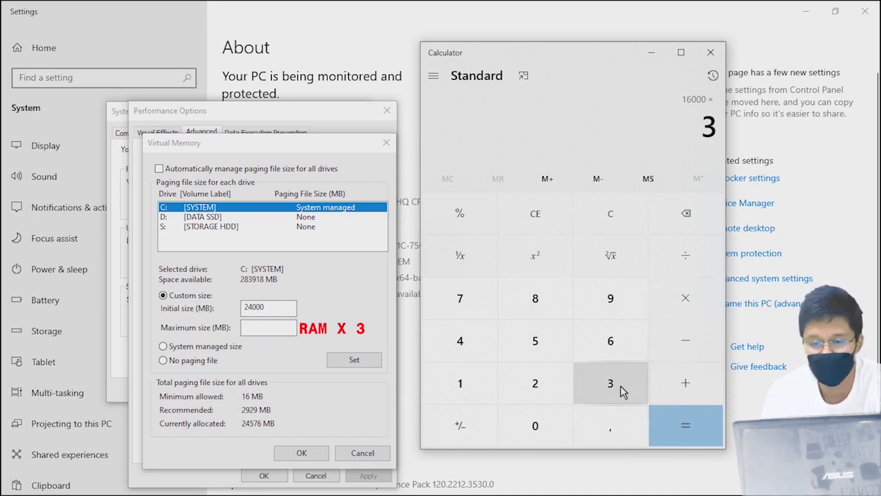
{"action": "left_click", "coordinate": [682, 430]}
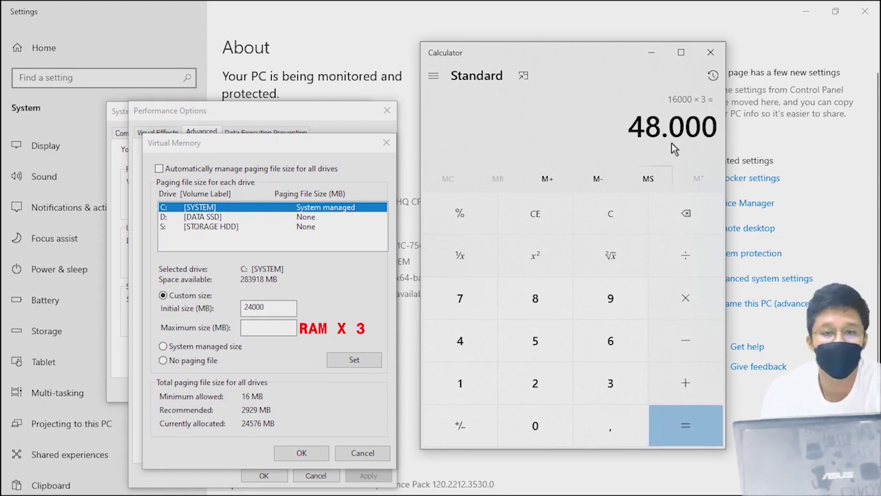
Step: Set the maximum paging file size for drive C: to 48000 MB and confirm the custom virtual memory range
{"action": "left_click", "coordinate": [288, 331]}
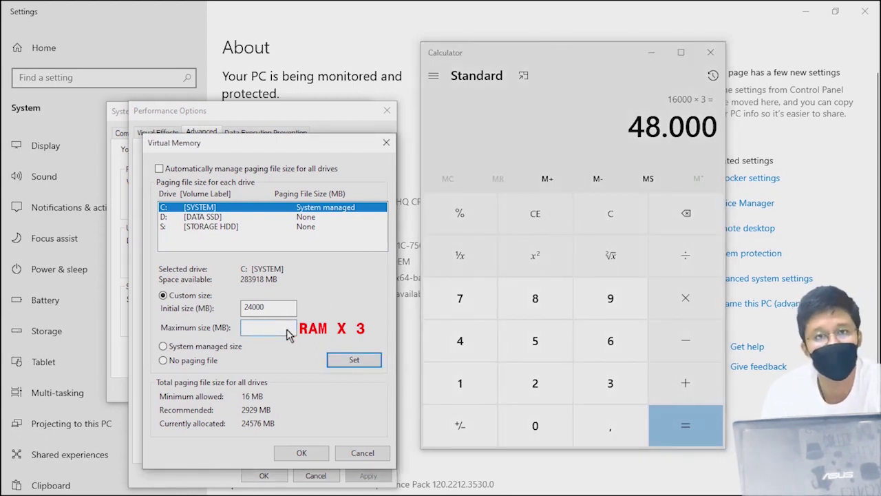
{"action": "type", "text": "48000"}
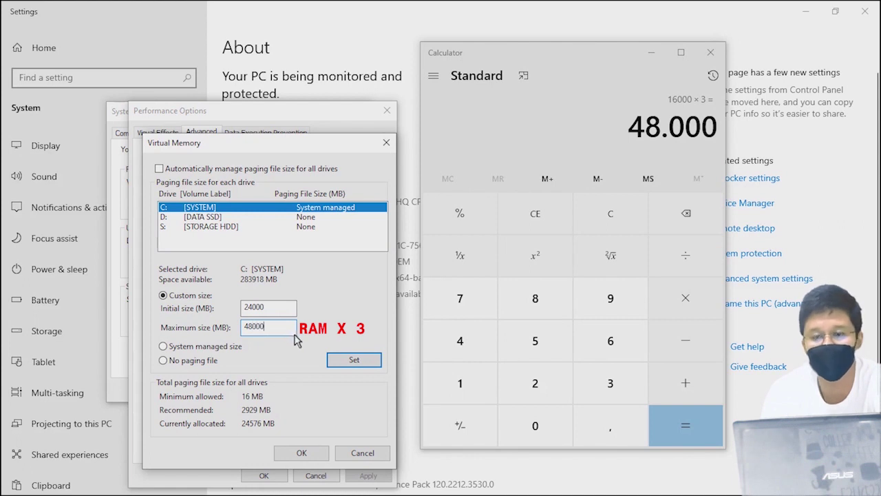
{"action": "left_click", "coordinate": [346, 364]}
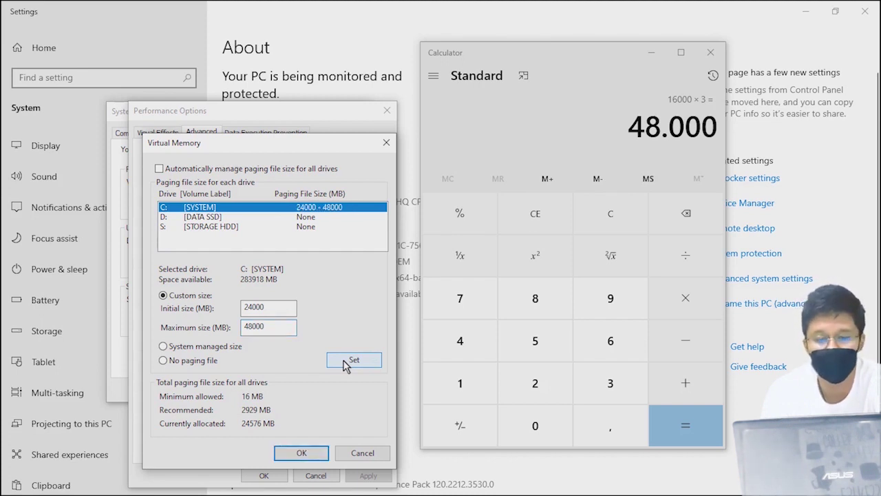
{"action": "left_click", "coordinate": [301, 453]}
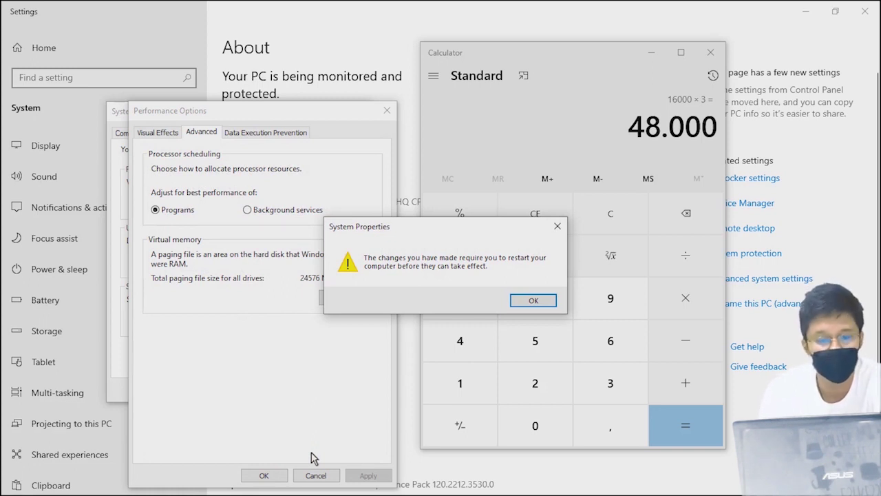
{"action": "left_click", "coordinate": [530, 301]}
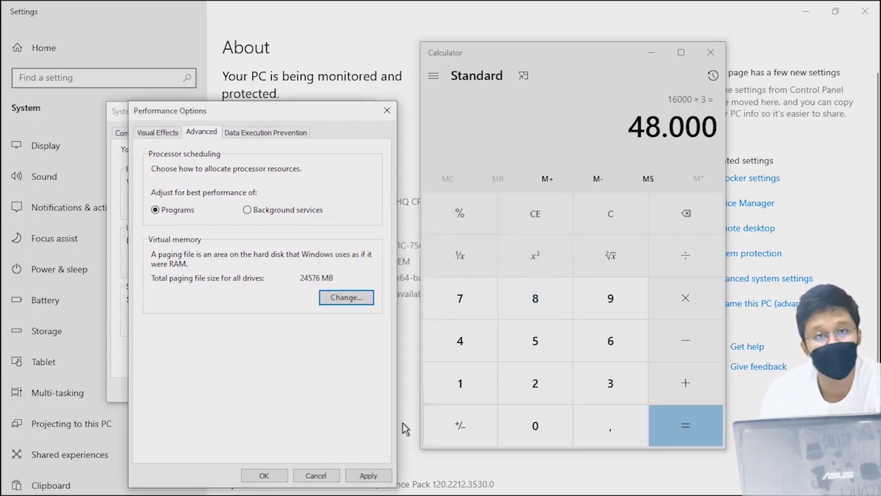
Step: Apply and close the performance options and system properties, postponing the computer restart
{"action": "left_click", "coordinate": [372, 476]}
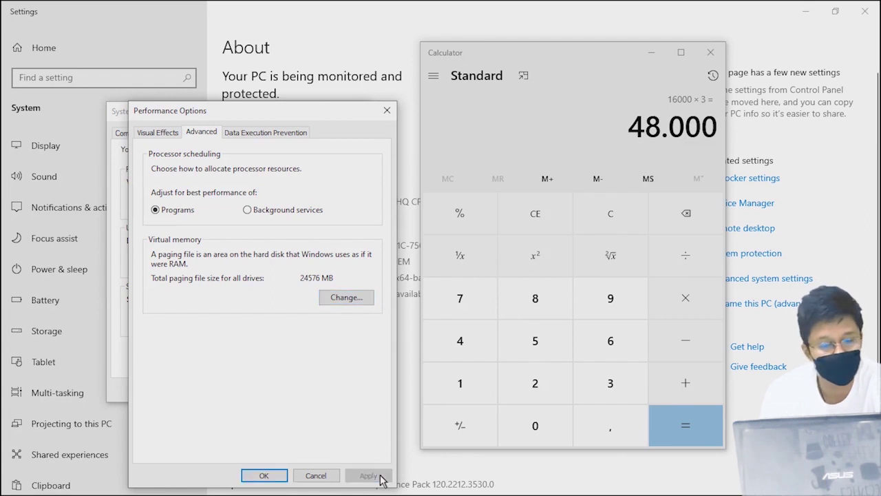
{"action": "left_click", "coordinate": [263, 475]}
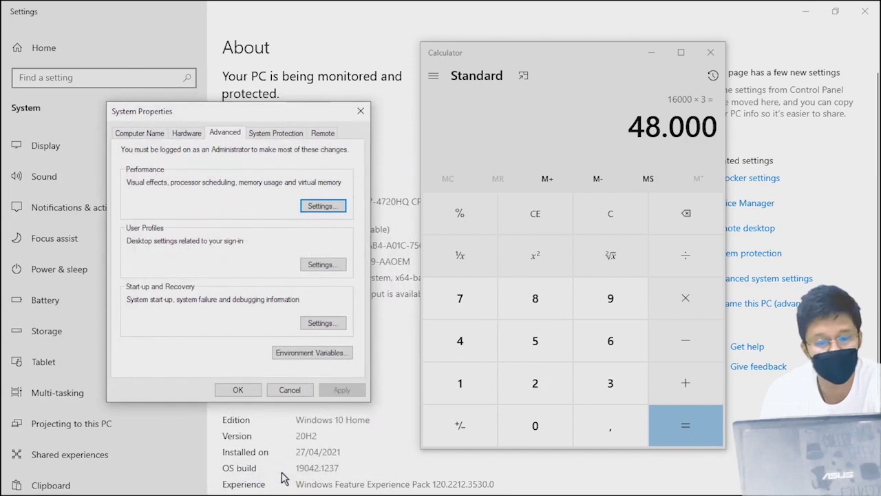
{"action": "left_click", "coordinate": [238, 390]}
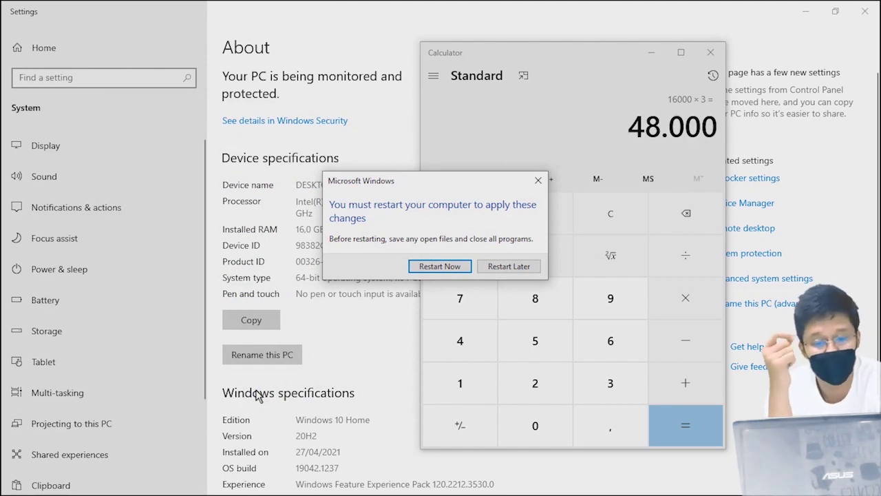
{"action": "left_click", "coordinate": [486, 270]}
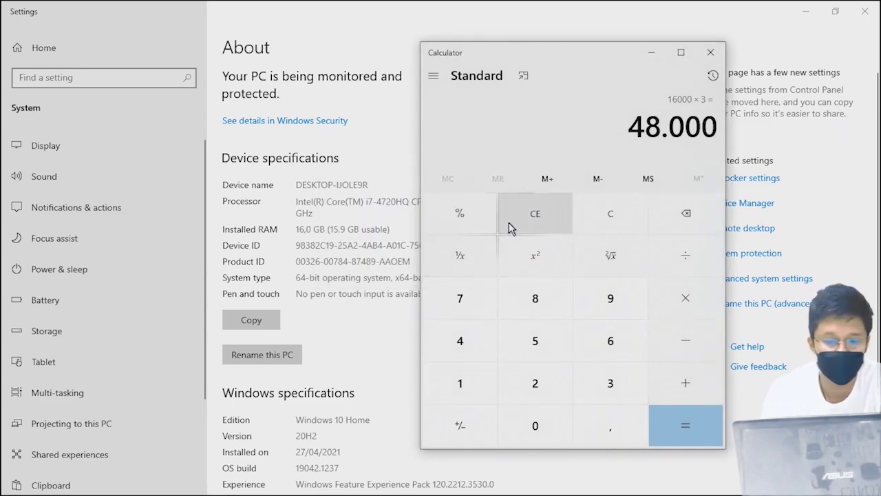
Step: Close the calculator and settings windows and open the power options for restarting the PC
{"action": "left_click", "coordinate": [719, 52]}
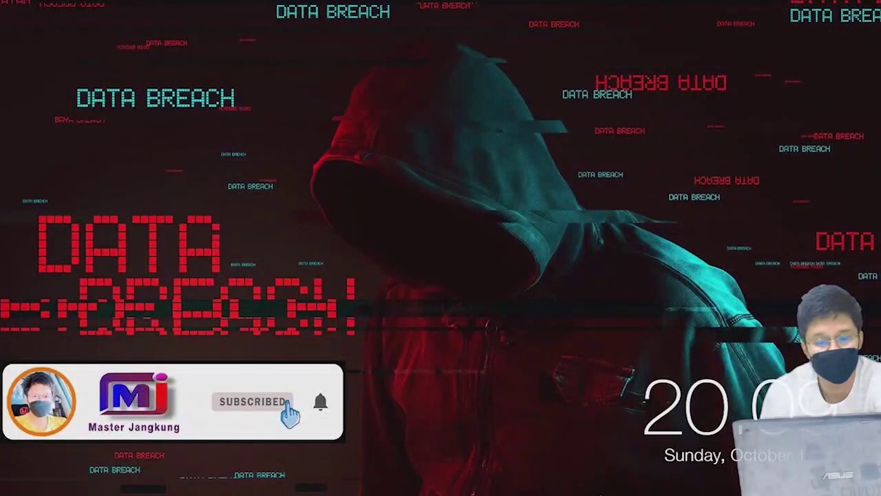
{"action": "mouse_move", "coordinate": [606, 490]}
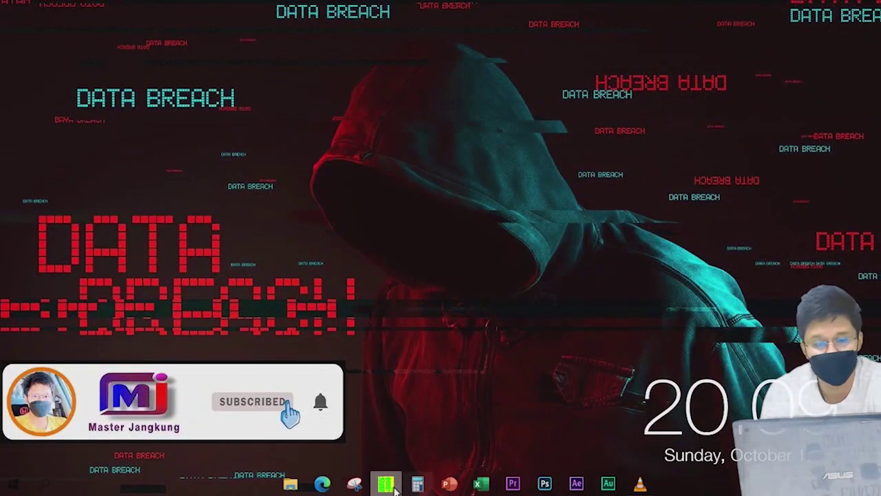
{"action": "left_click", "coordinate": [10, 484]}
{"action": "mouse_move", "coordinate": [15, 461]}
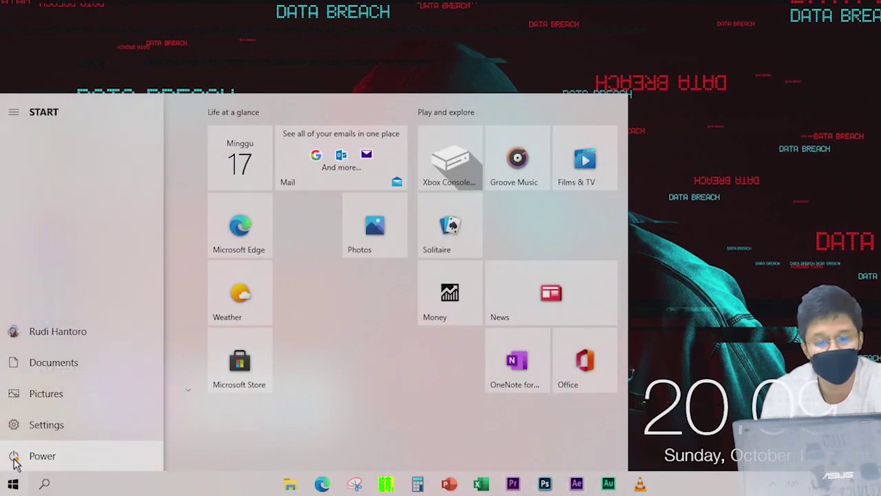
{"action": "left_click", "coordinate": [15, 458]}
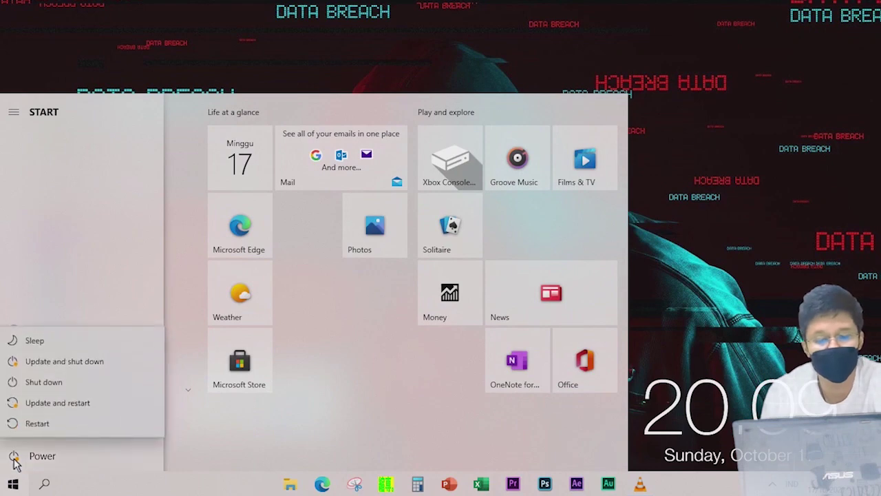